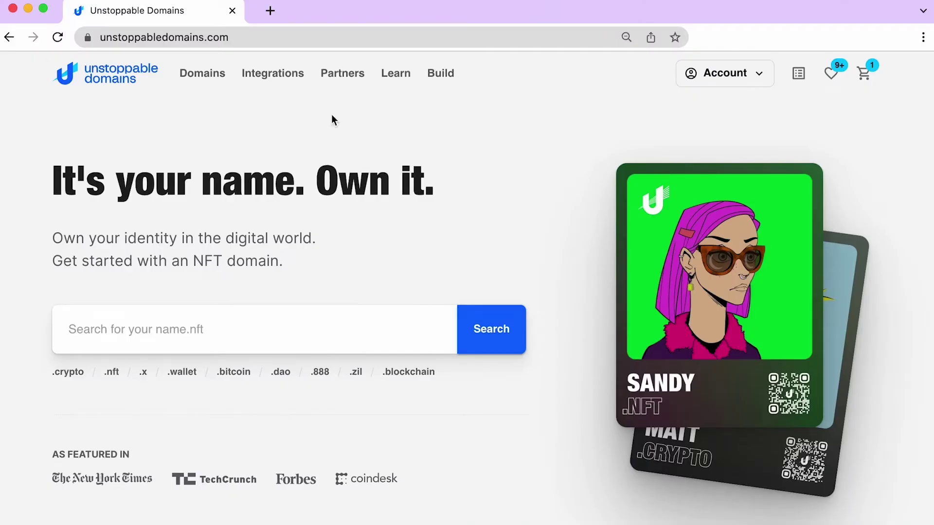
Open the management page for nate-unstoppable.x from the account's My Domains list
left_click(735, 74)
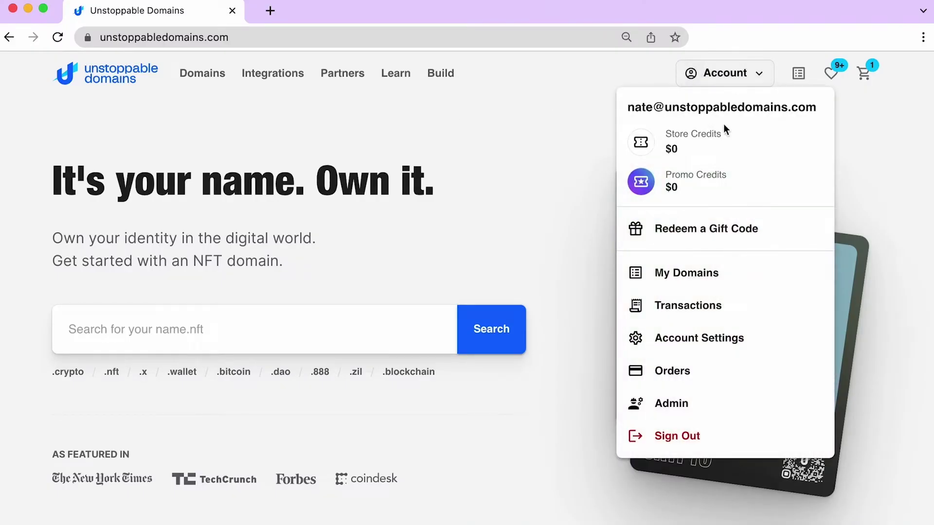
left_click(684, 273)
left_click(788, 403)
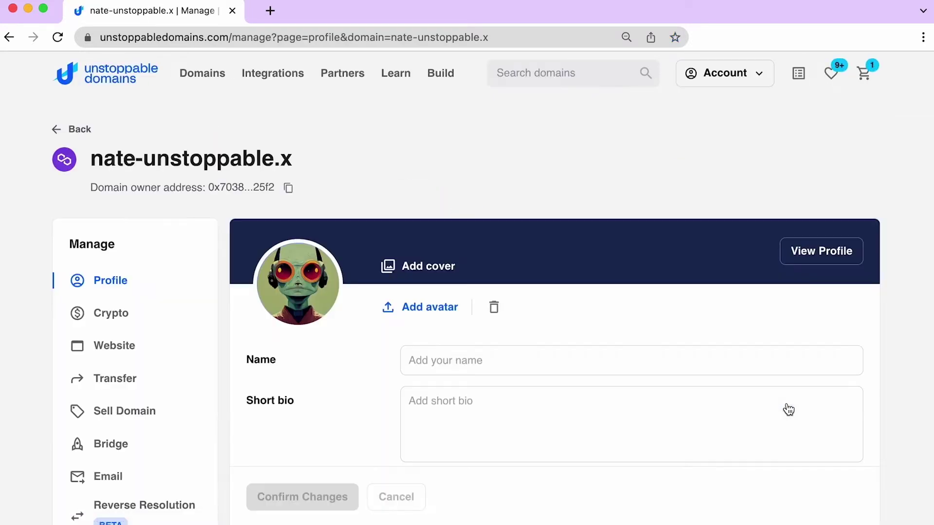
Leave the avatar unchanged, upload HeaderPhoto.jpeg as the cover banner, and start the display name
left_click(432, 306)
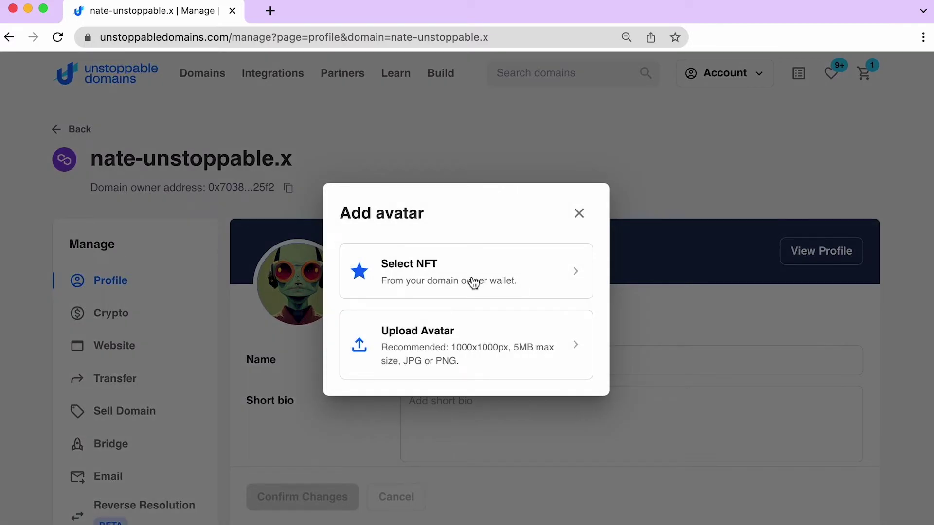
left_click(579, 213)
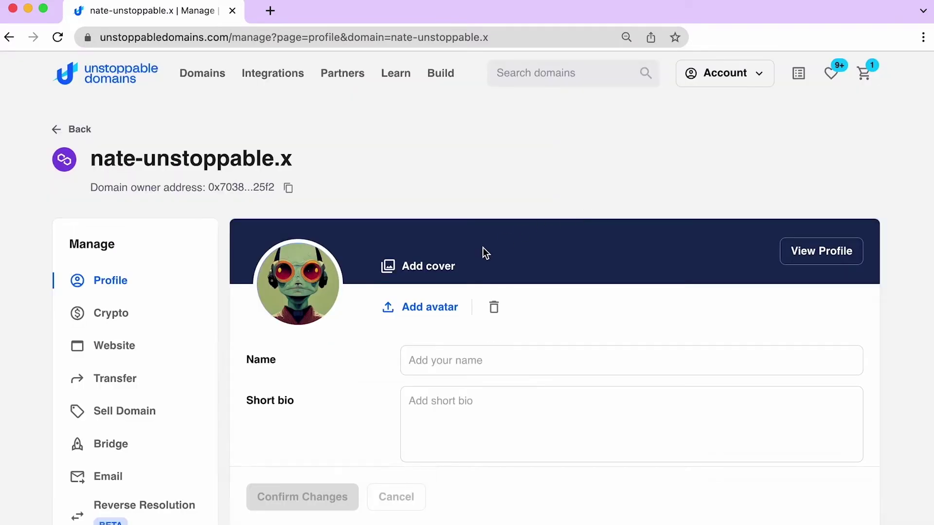
left_click(437, 272)
left_click(402, 309)
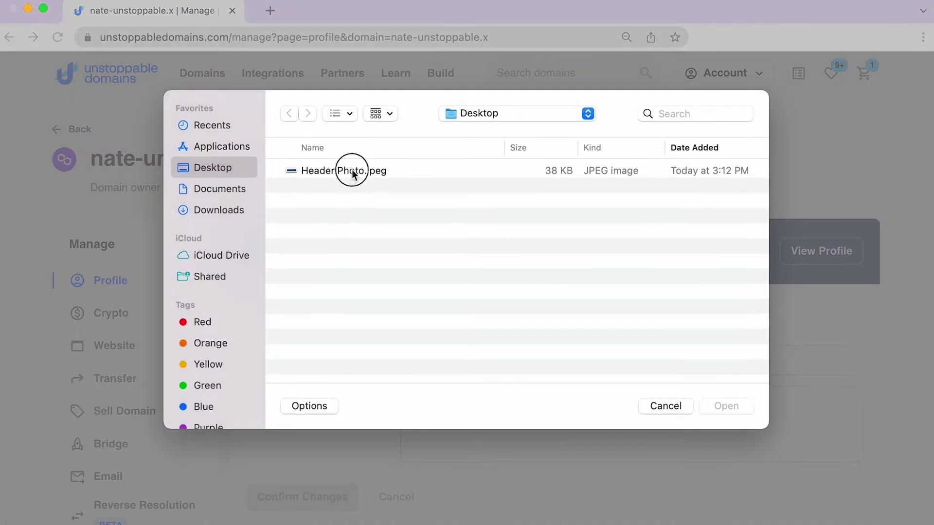
double_click(353, 174)
scroll(402, 334, "down", 3)
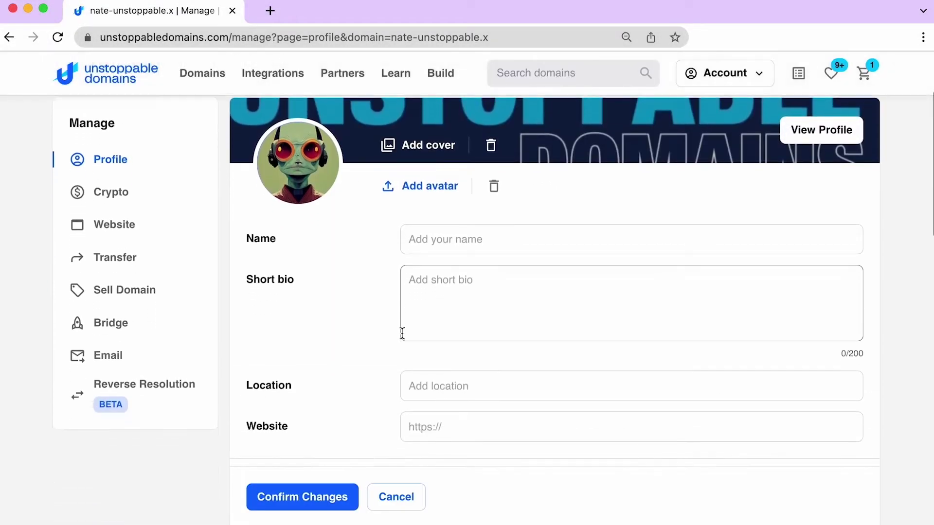
scroll(402, 334, "down", 1)
left_click(437, 213)
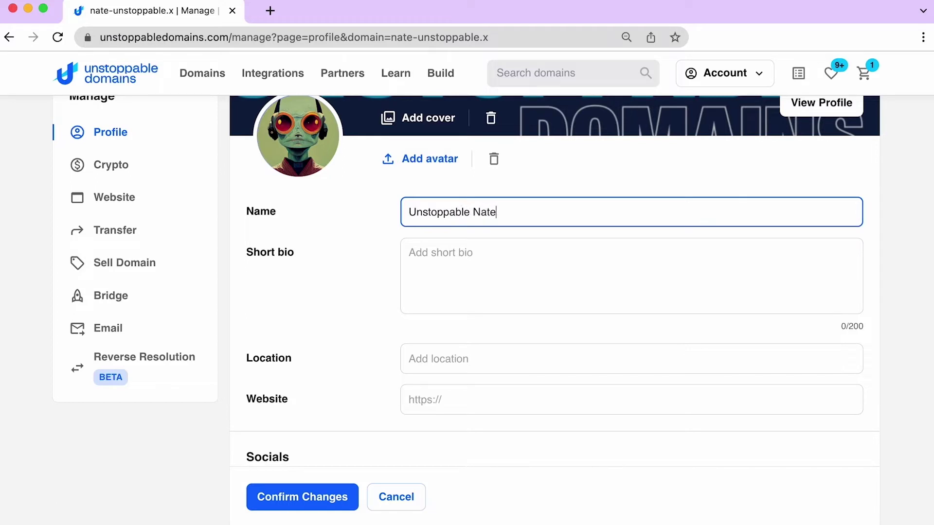
left_click(409, 253)
left_click(409, 359)
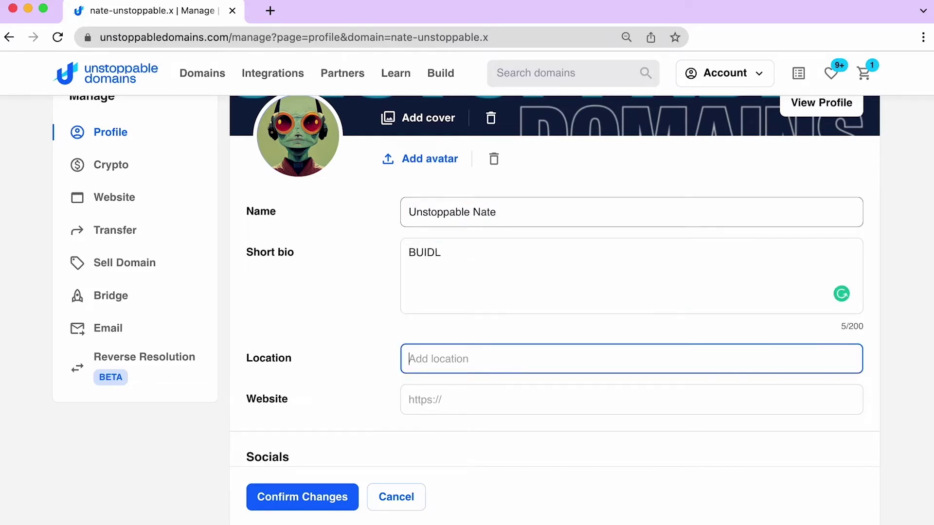
type("Earth")
left_click(410, 400)
type("htt")
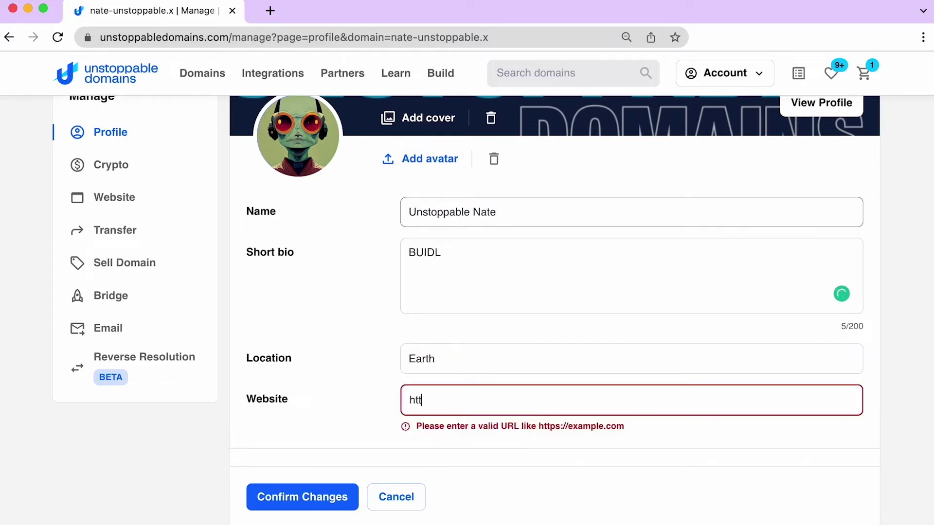
type("ps://unstoppabledomains.com")
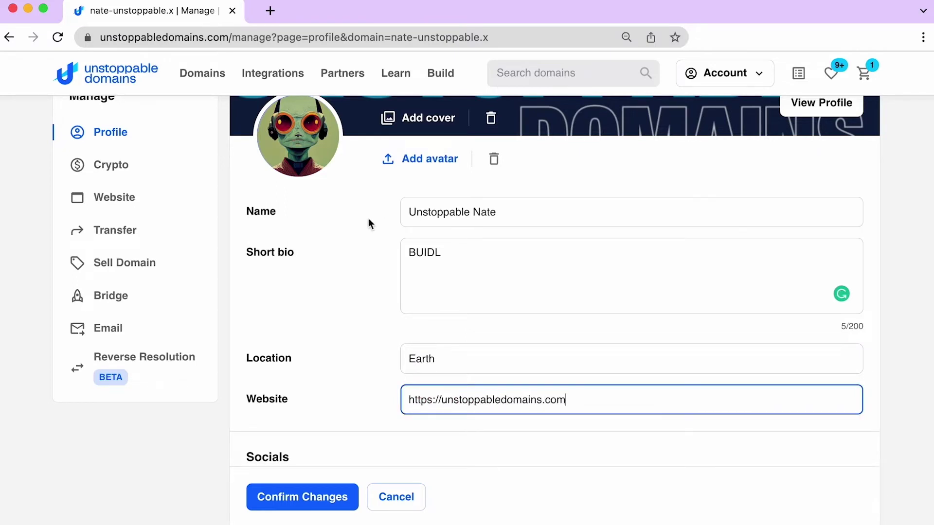
left_click(346, 375)
scroll(347, 375, "down", 6)
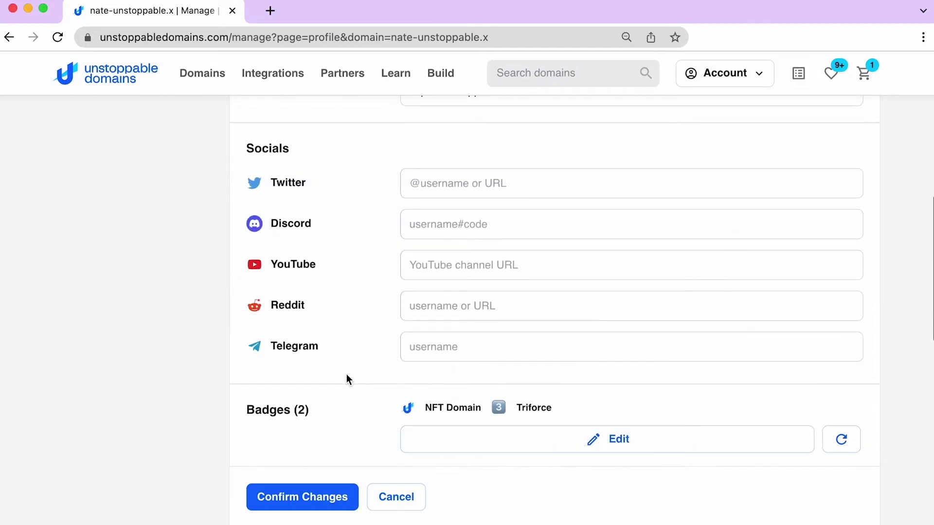
Enter the Twitter and Telegram usernames and verify the Telegram handle
left_click(433, 187)
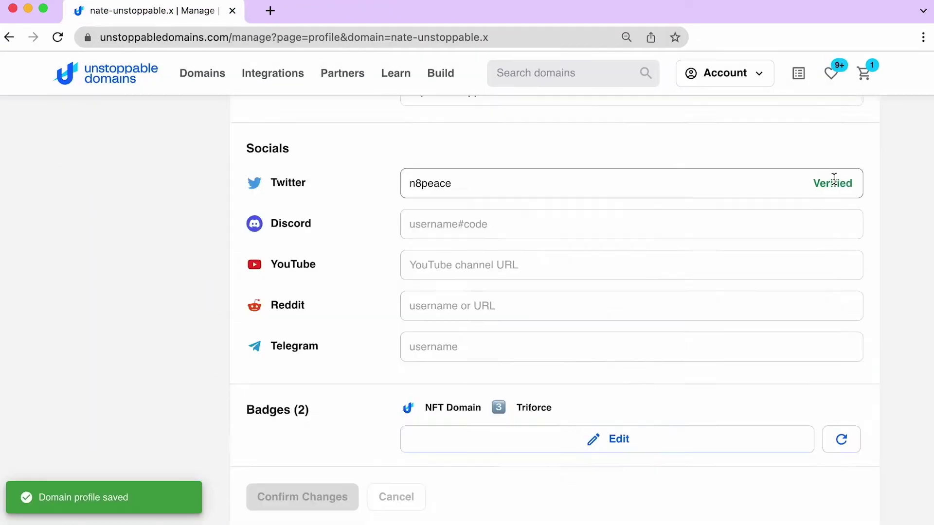
left_click(478, 335)
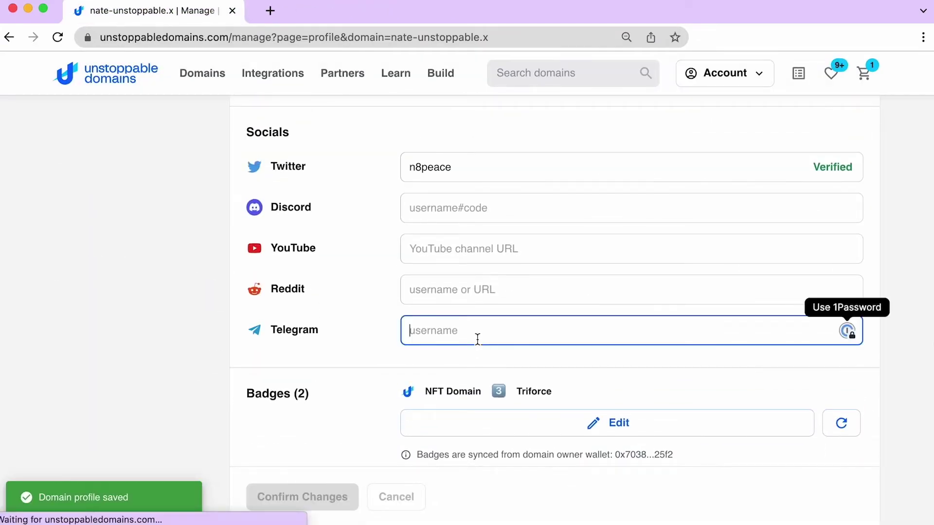
type("natepeace")
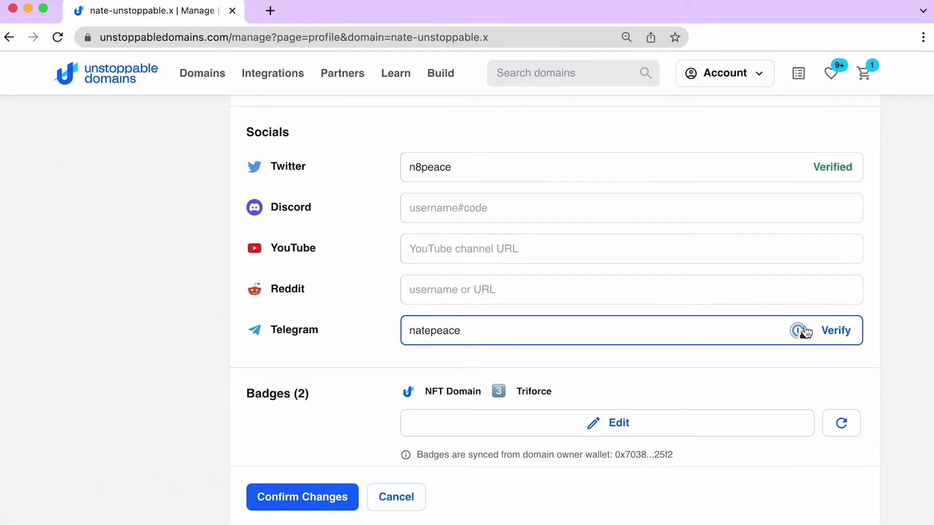
left_click(834, 331)
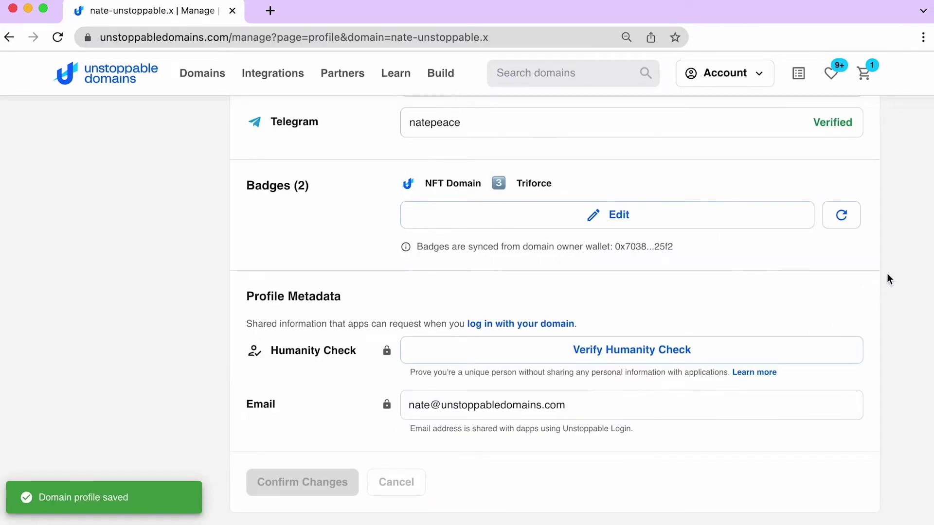
Refresh the wallet badges, replace the contact email address, and confirm the profile changes
left_click(840, 214)
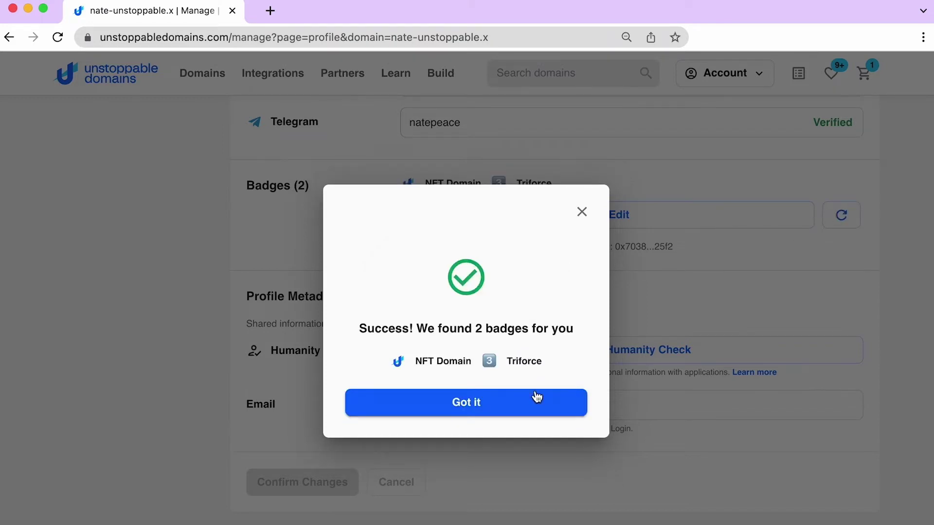
left_click(537, 398)
left_click(526, 404)
triple_click(525, 404)
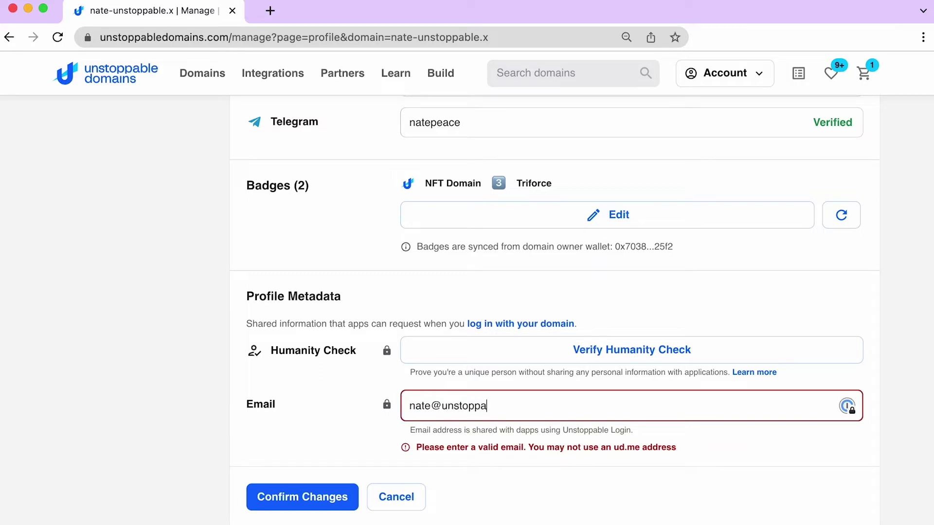
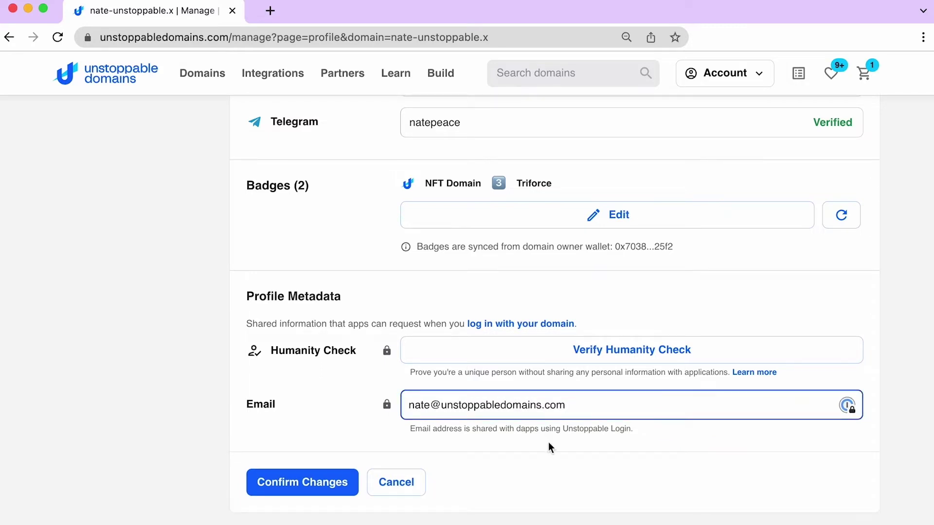
left_click(312, 481)
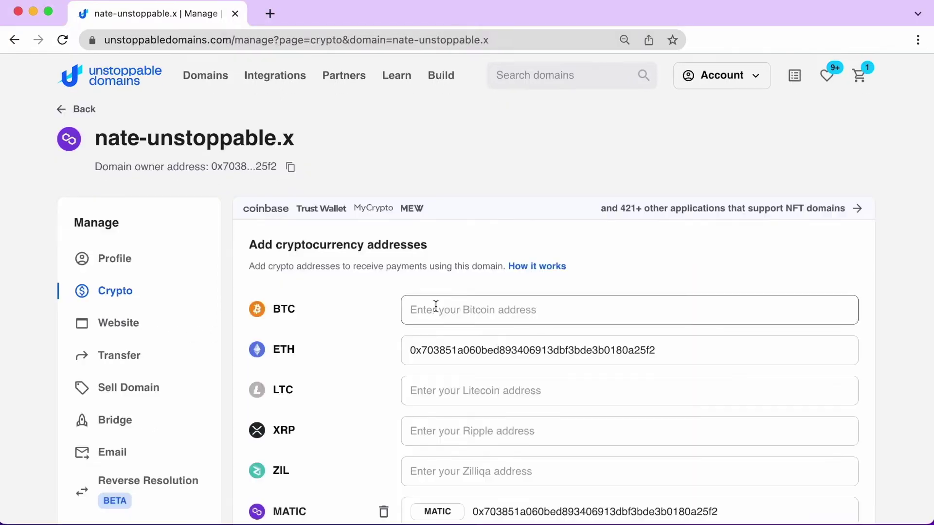
Paste the Bitcoin address and add Solana (SOL) as a receiving currency
left_click(436, 306)
key("super+v")
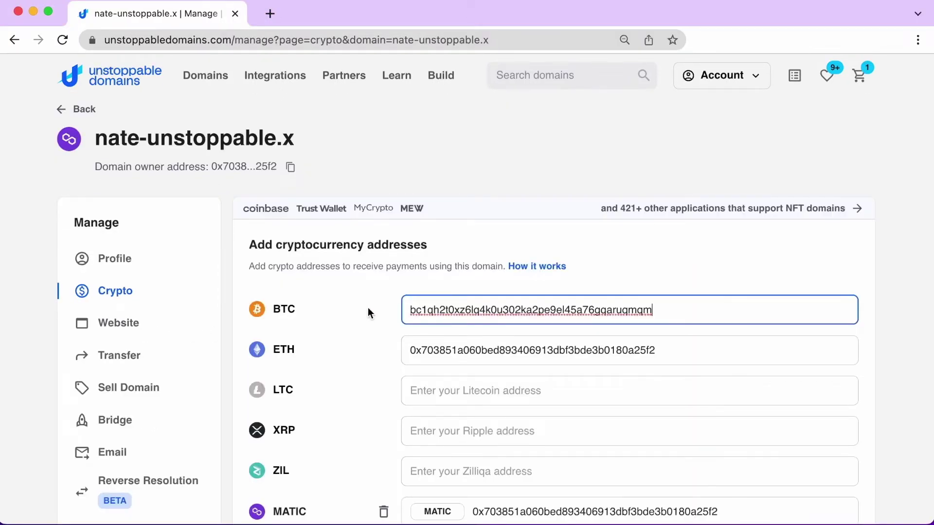
scroll(369, 312, "down", 6)
scroll(368, 313, "down", 2)
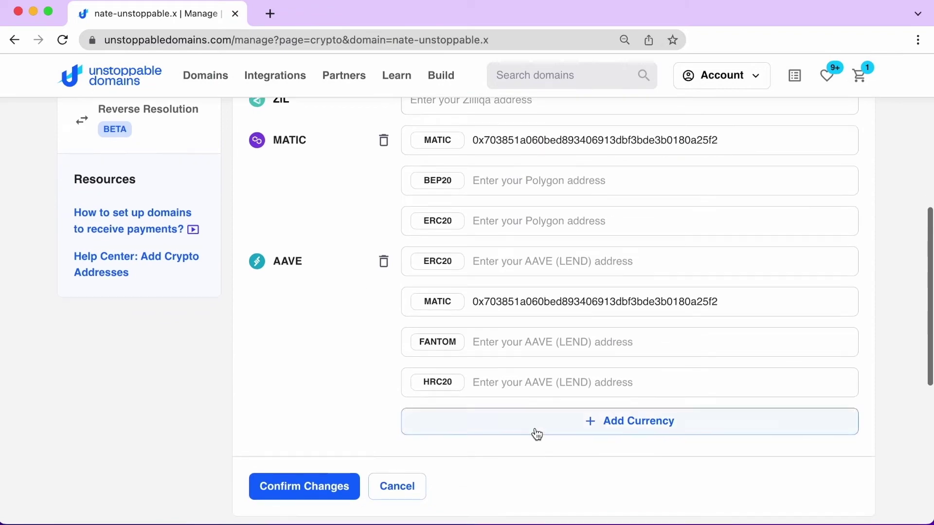
left_click(536, 433)
type("sol")
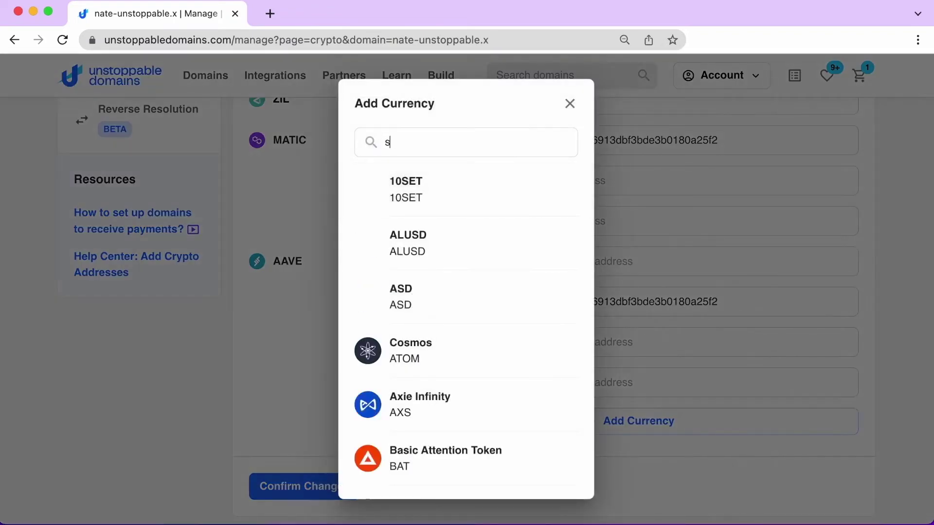
left_click(402, 186)
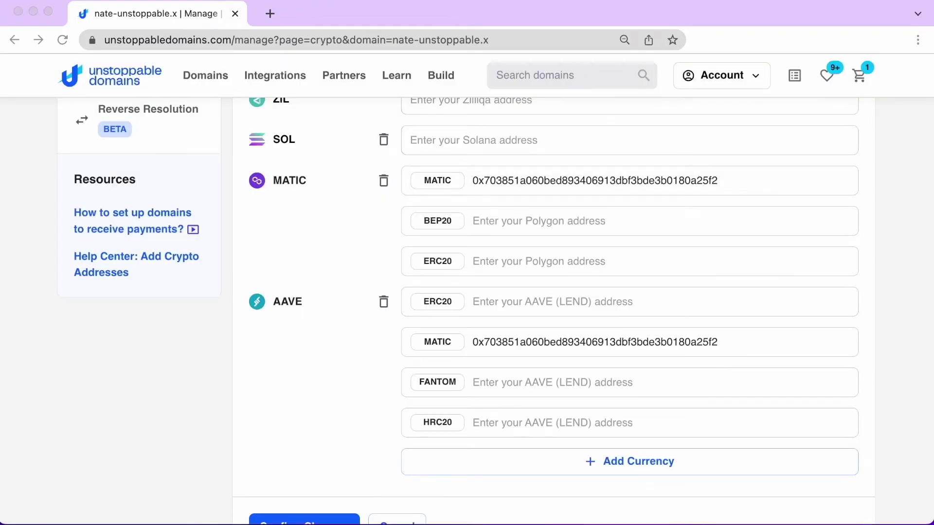
Paste the Solana address into SOL, then confirm and sign the changes with MetaMask
scroll(305, 462, "up", 4)
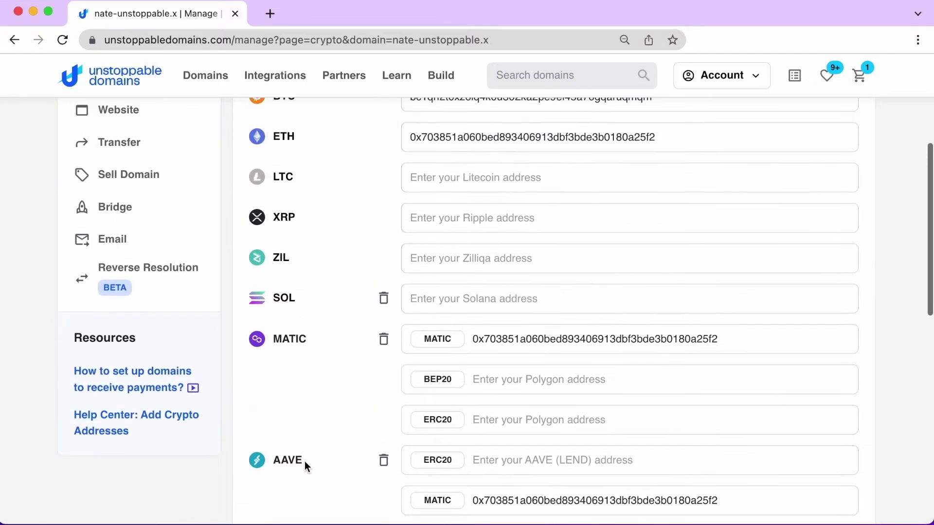
left_click(435, 323)
type("3Me3VeJPCABMw5RjxQJ2Xx6JQc5wLiVY7YCuRiHNJTUA")
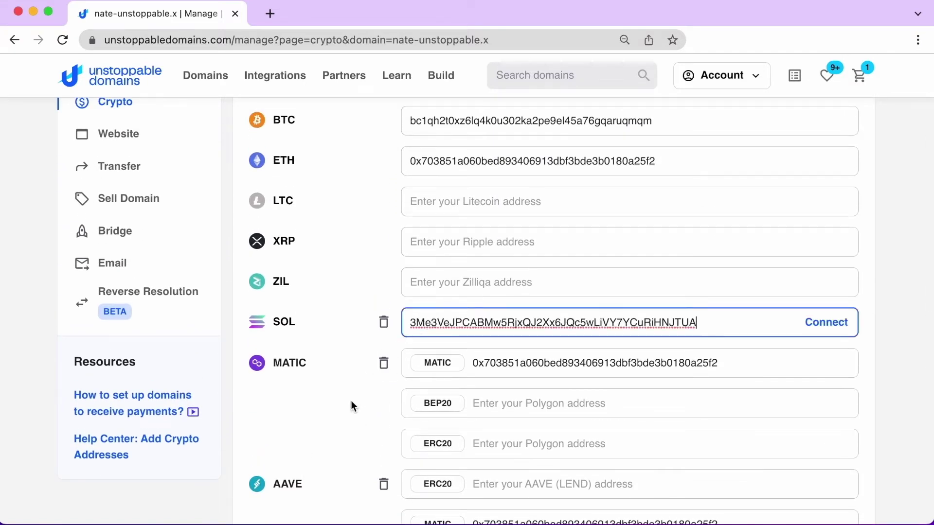
scroll(352, 400, "down", 4)
left_click(309, 462)
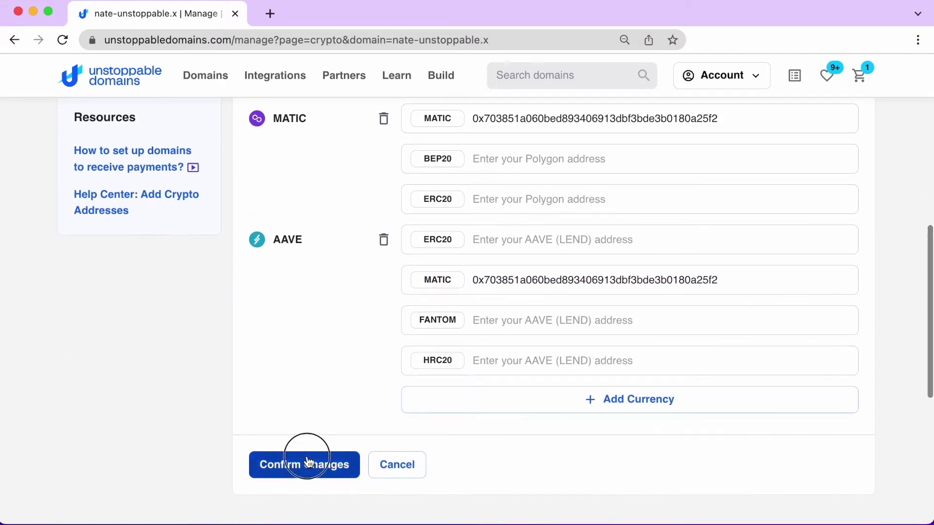
left_click(365, 340)
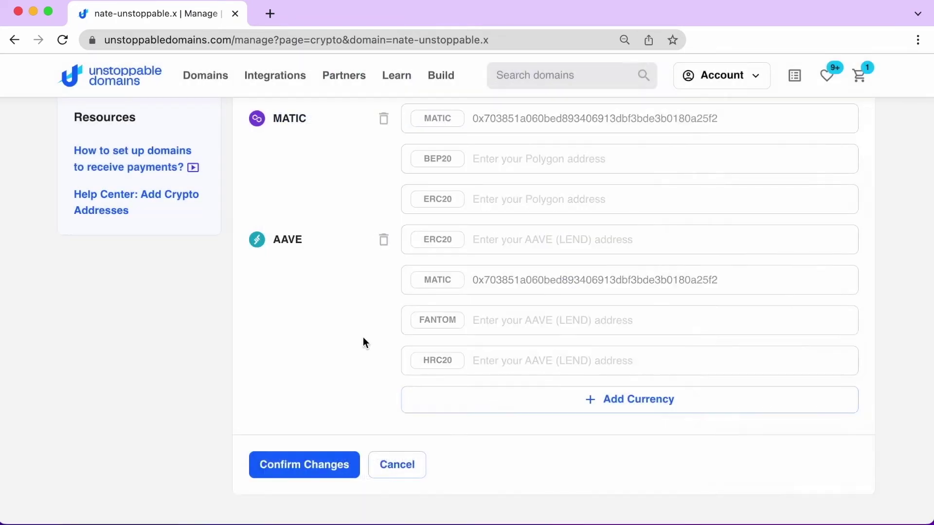
left_click(883, 423)
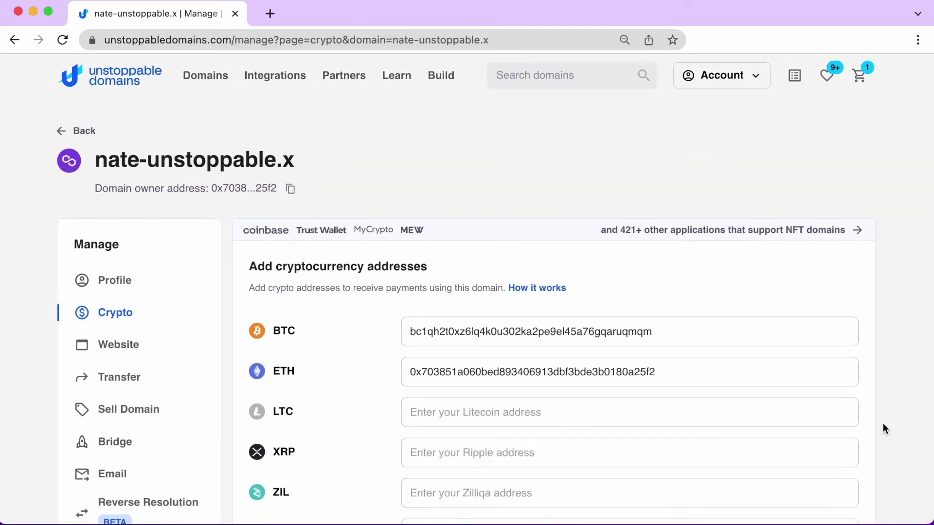
Preview the Personal website templates, then go to the domain's Transfer page
left_click(112, 353)
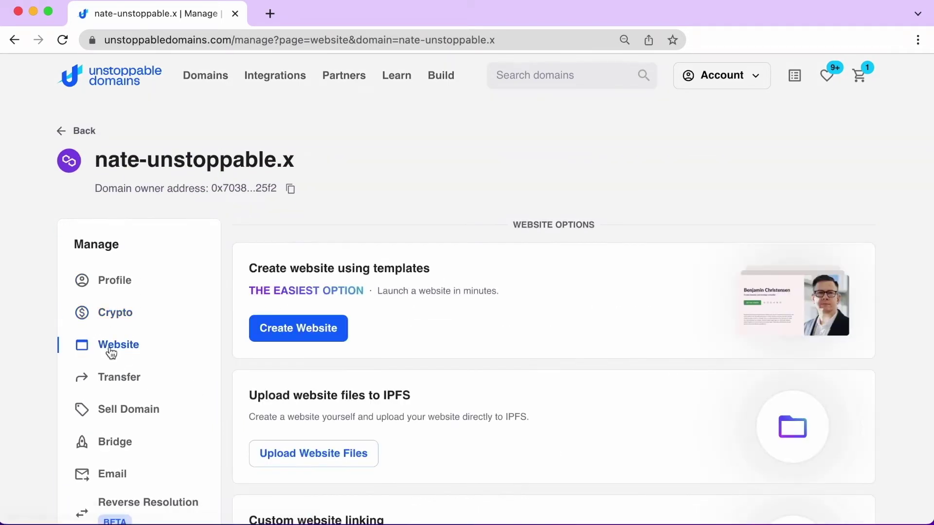
scroll(225, 375, "down", 3)
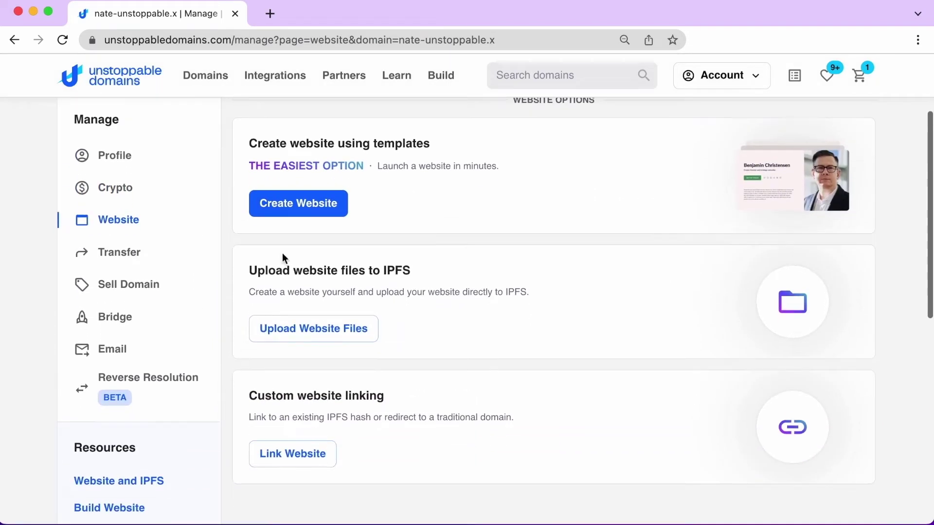
left_click(285, 214)
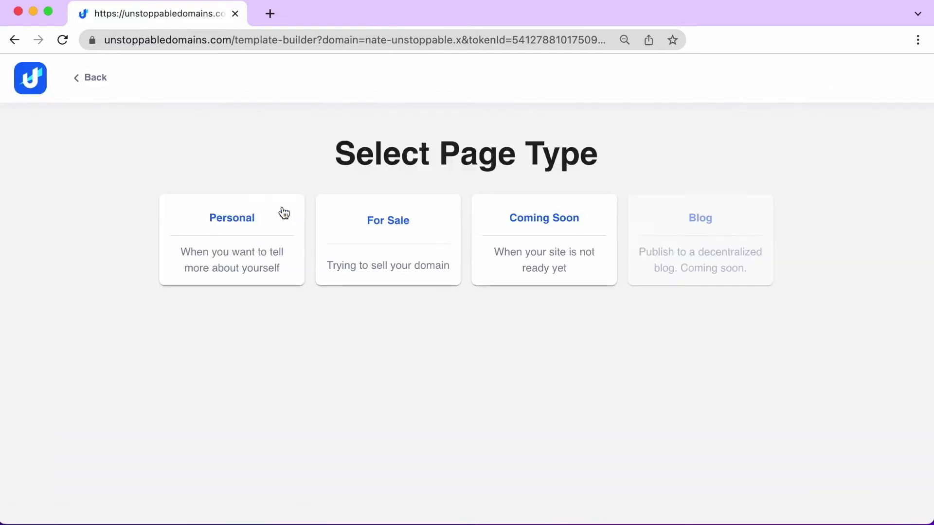
left_click(246, 222)
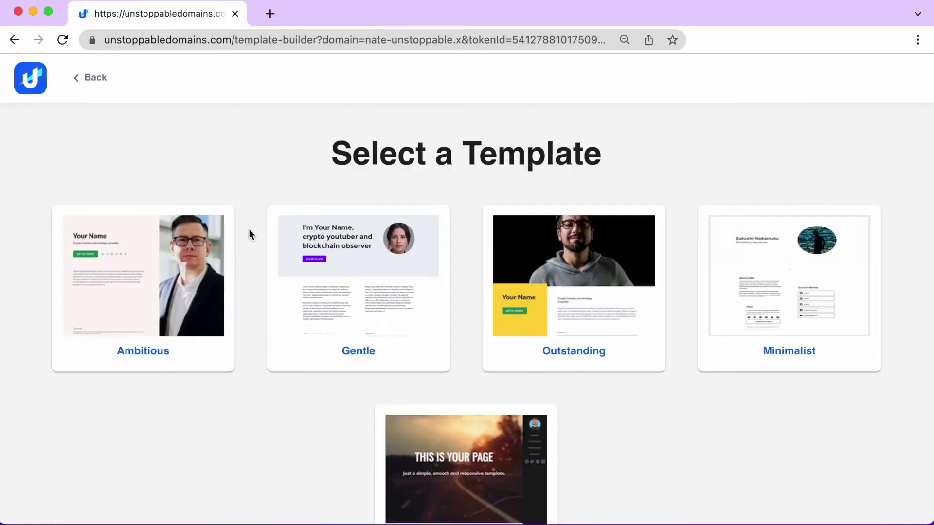
scroll(257, 315, "down", 3)
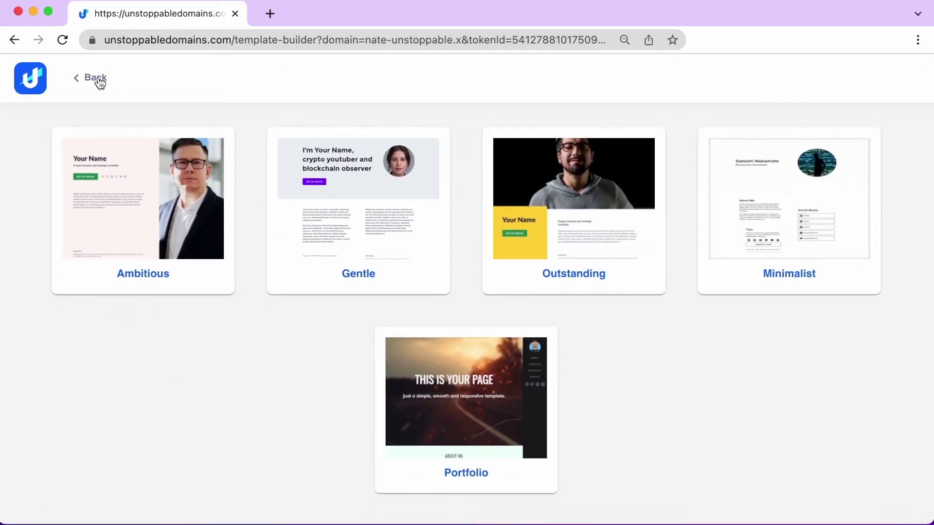
left_click(96, 79)
left_click(119, 253)
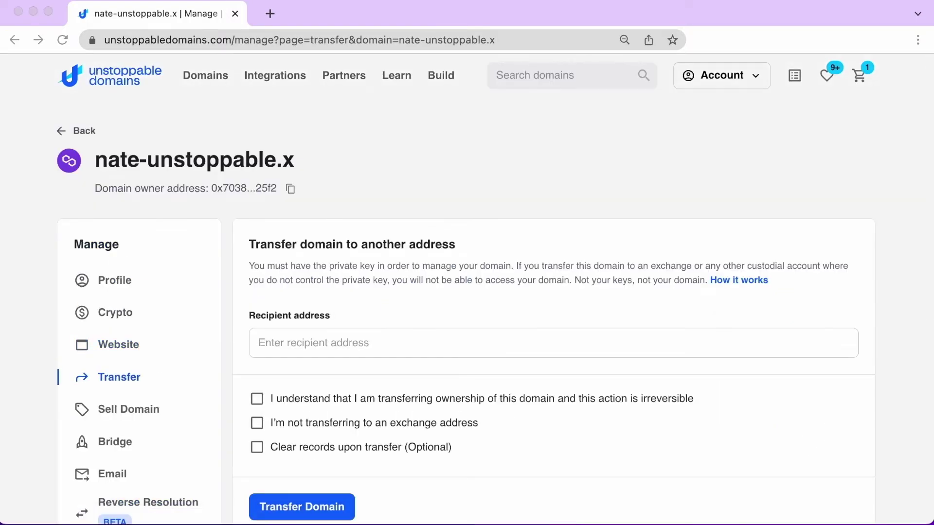
Paste a recipient address and tick the transfer acknowledgements without sending, then open Sell Domain
left_click(343, 346)
type("0x5BcAF2551b65200f8023904e6262735E36437832")
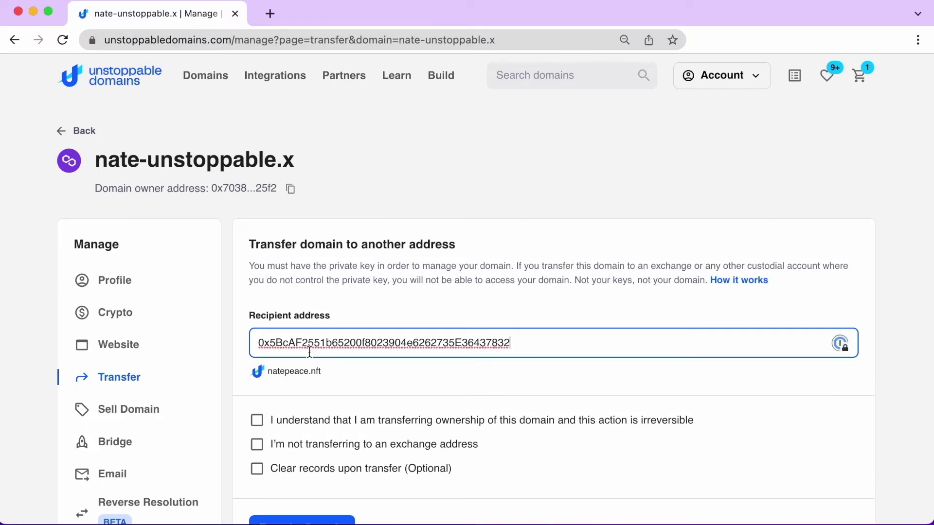
left_click(258, 421)
scroll(261, 427, "down", 2)
left_click(258, 389)
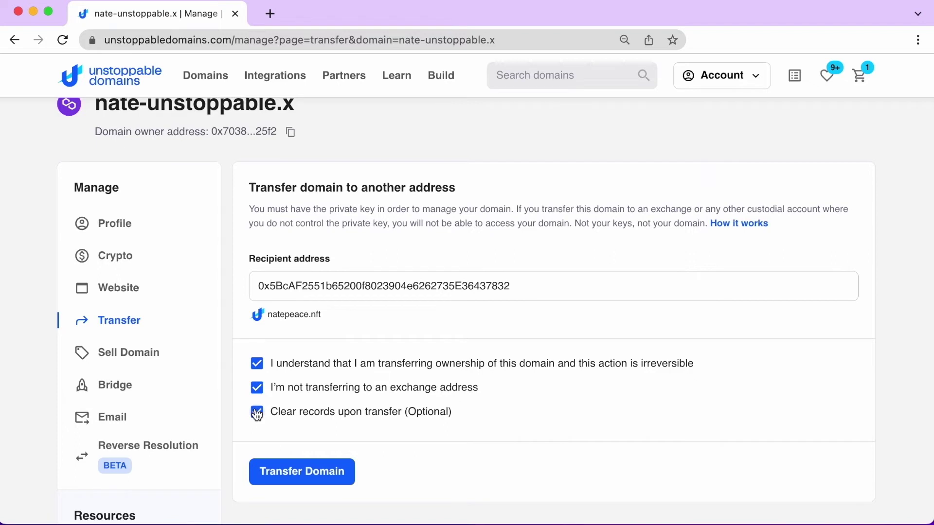
left_click(143, 359)
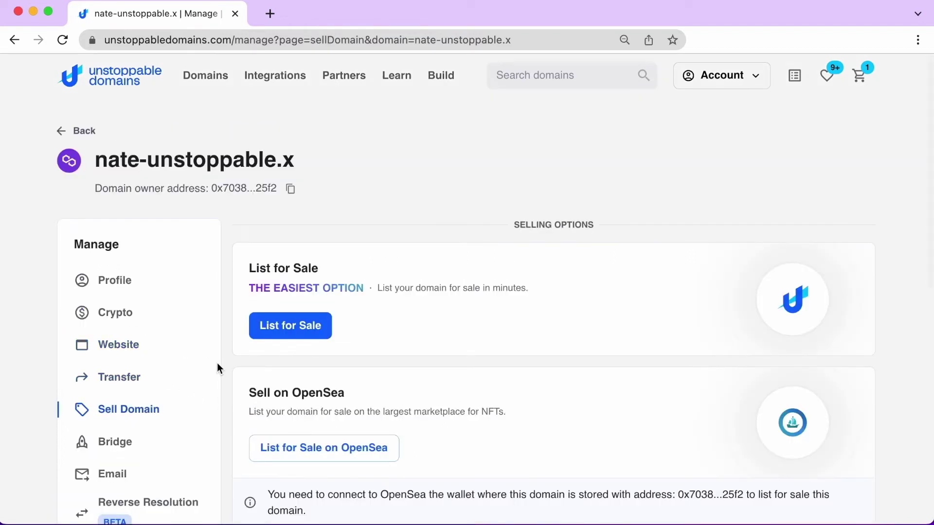
scroll(217, 363, "down", 3)
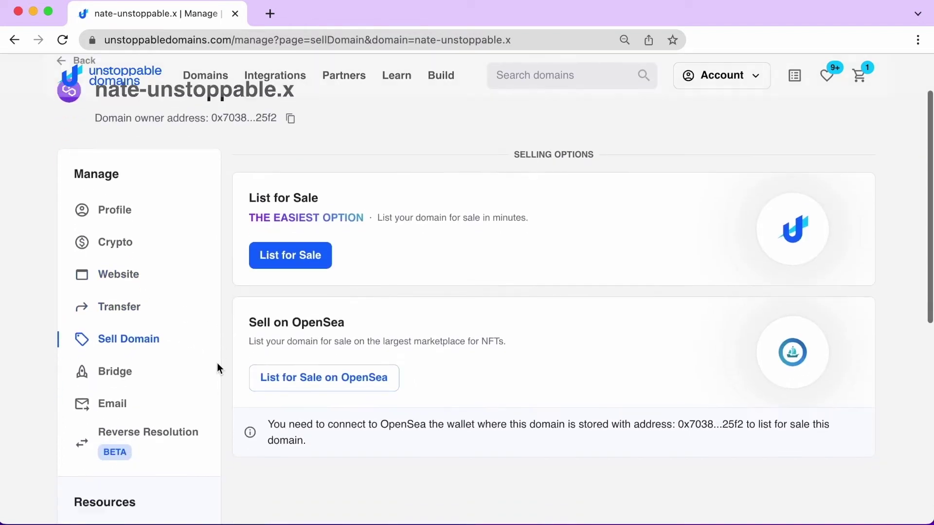
left_click(295, 362)
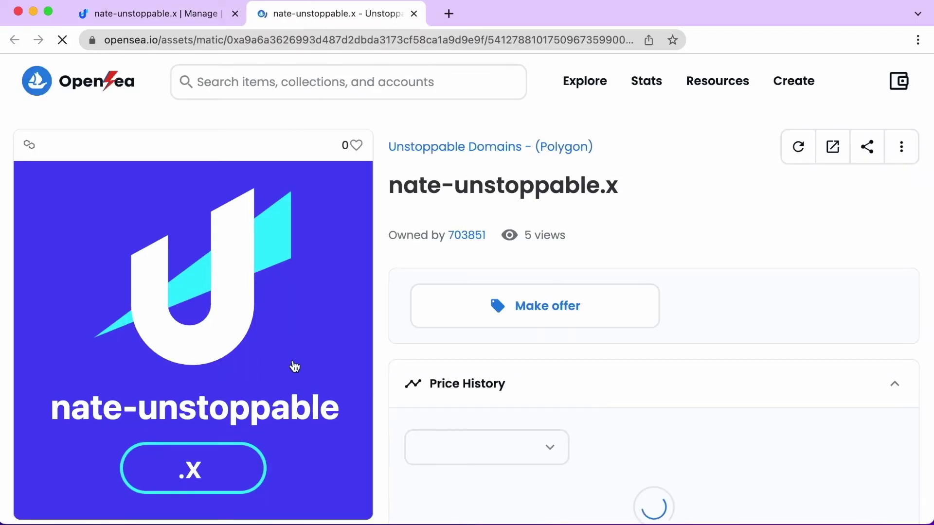
left_click(414, 14)
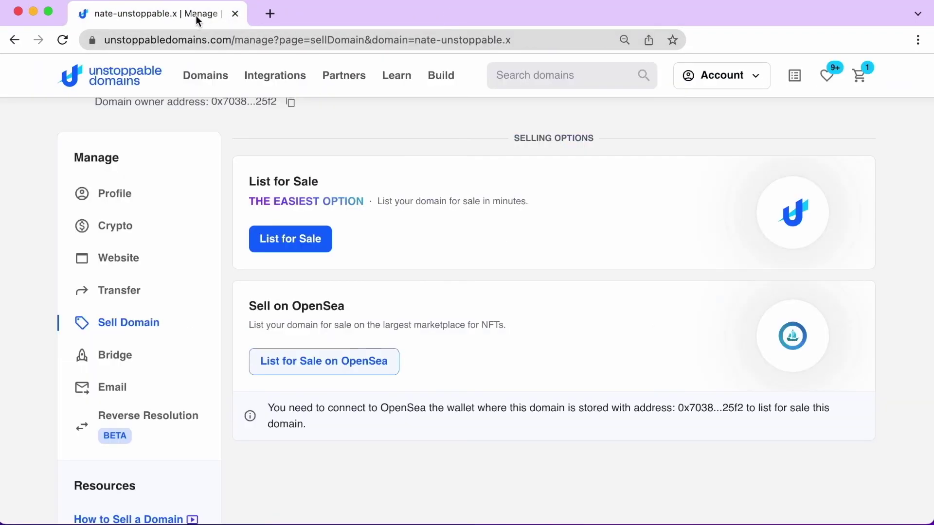
left_click(128, 358)
Look over the Bridge page, then open the domain's Email settings
scroll(293, 375, "down", 1)
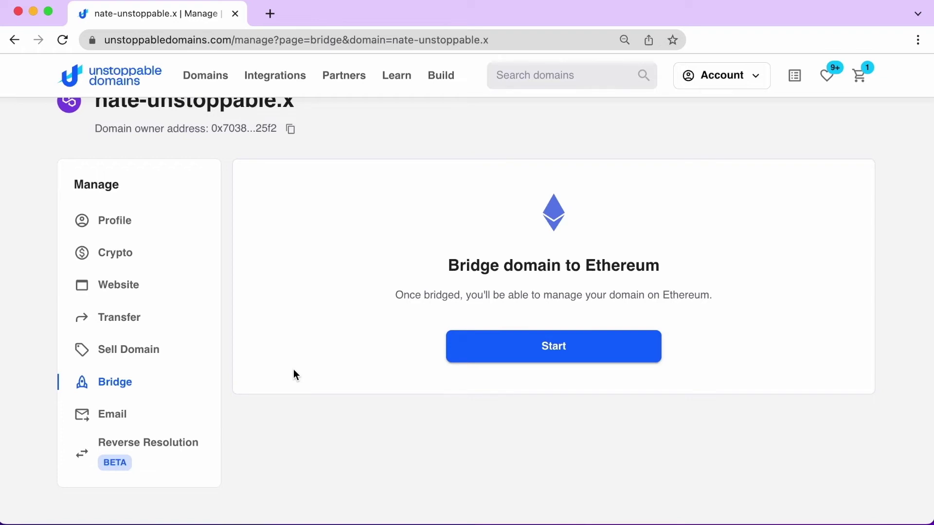
left_click(112, 416)
Enable email for the domain and set the app preference to 3rd party email app
left_click(273, 314)
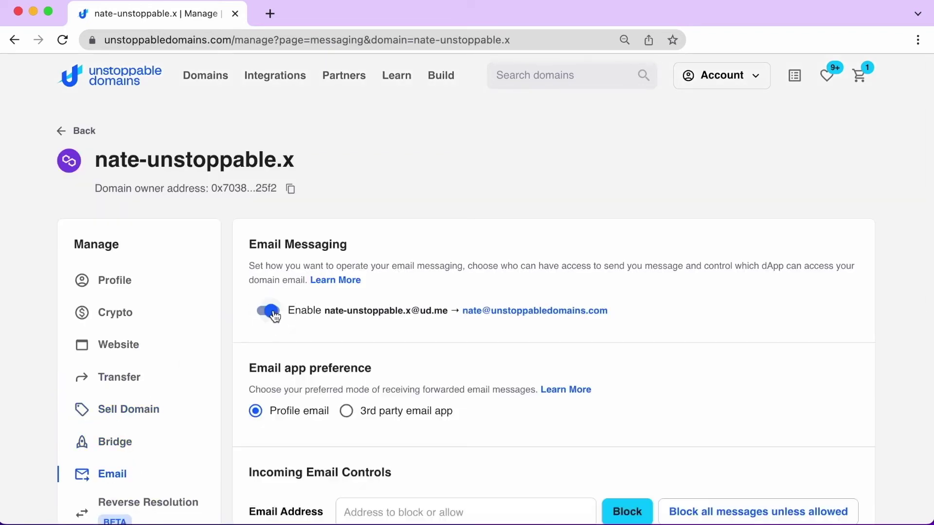
scroll(291, 371, "down", 1)
scroll(291, 371, "down", 2)
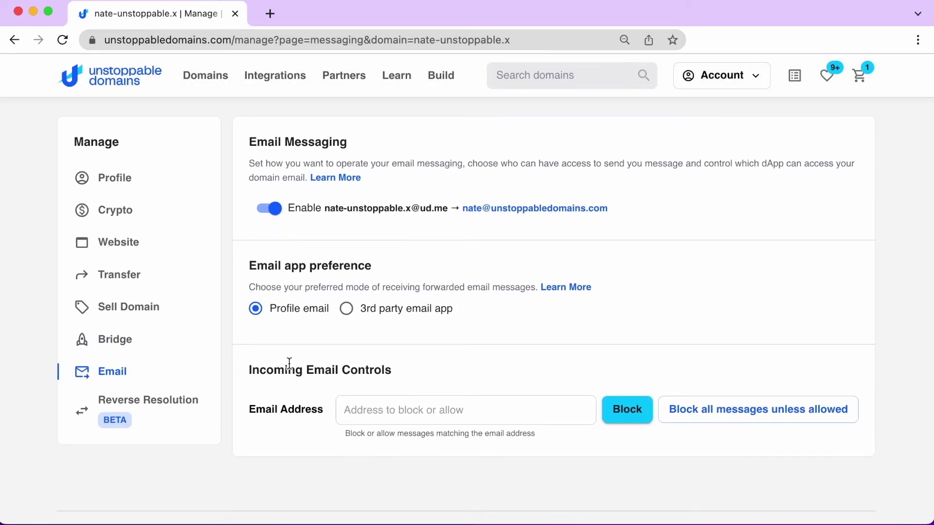
left_click(347, 310)
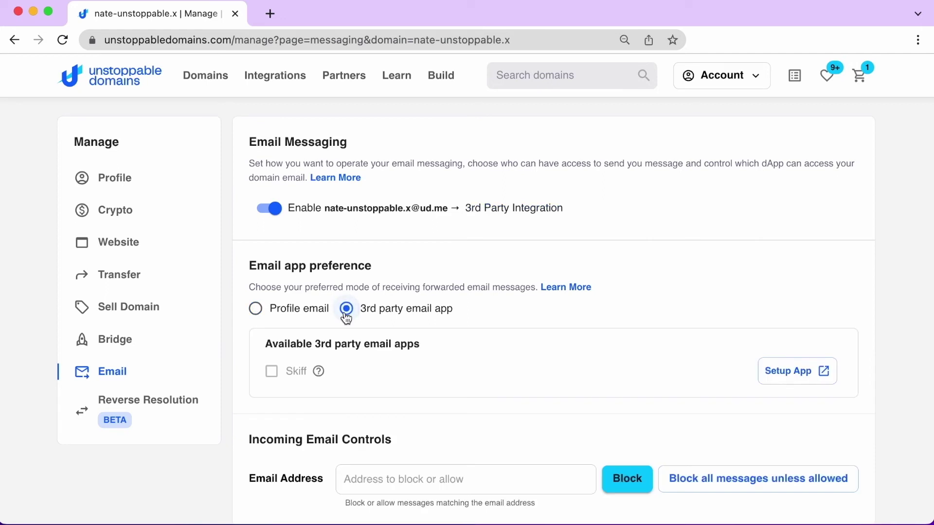
Glance at Reverse Resolution, then load ud.me/nate-unstoppable.x in the browser
left_click(175, 413)
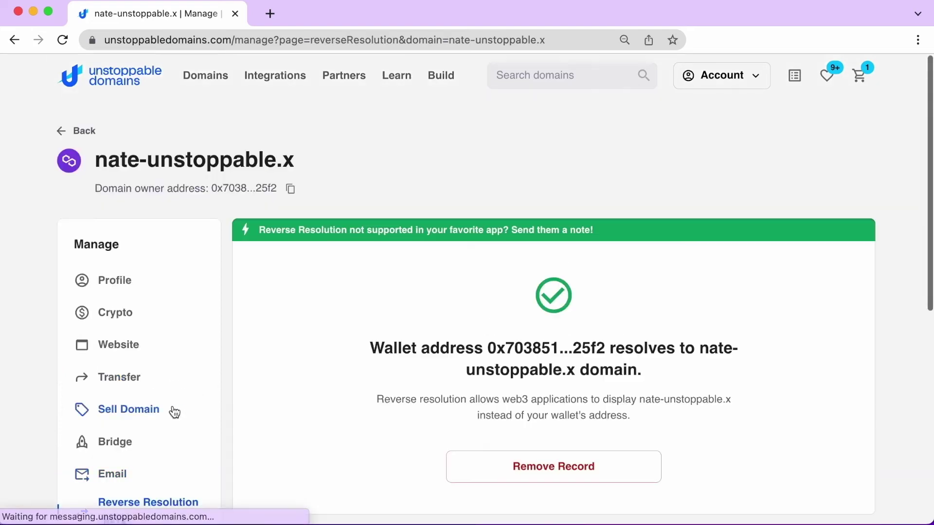
scroll(308, 390, "down", 1)
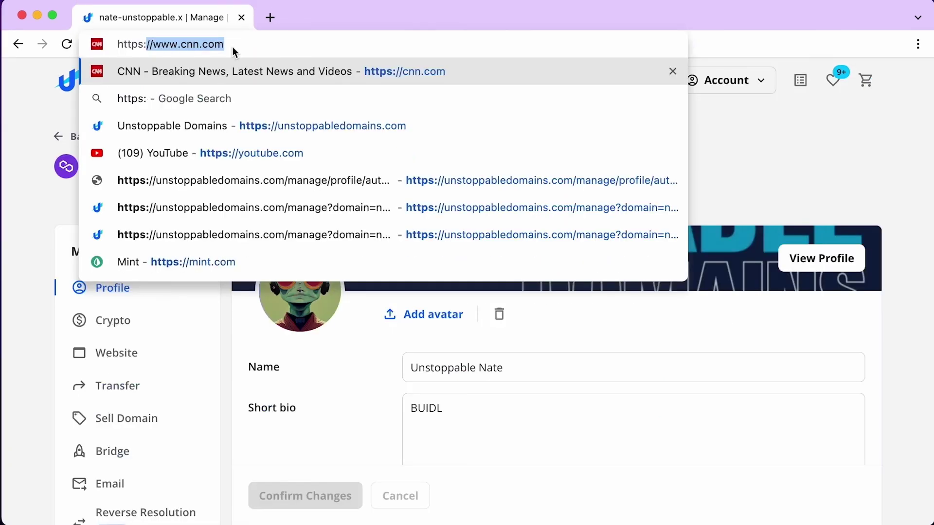
type("ud.m")
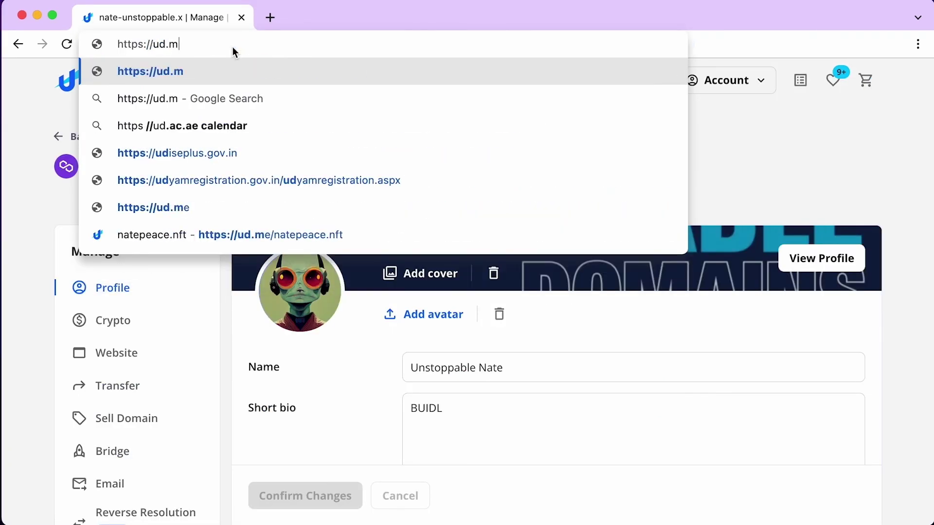
type("e/nate-unstoppab")
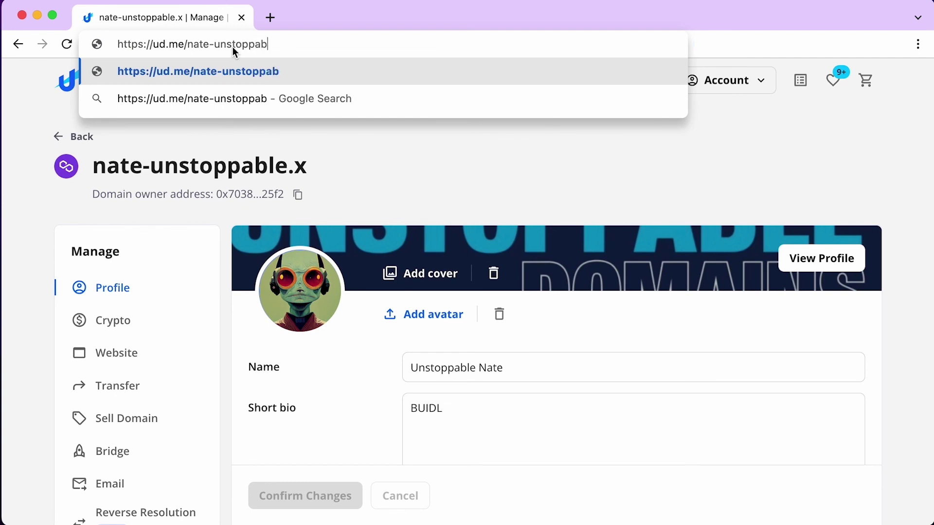
type("le.x")
key("Return")
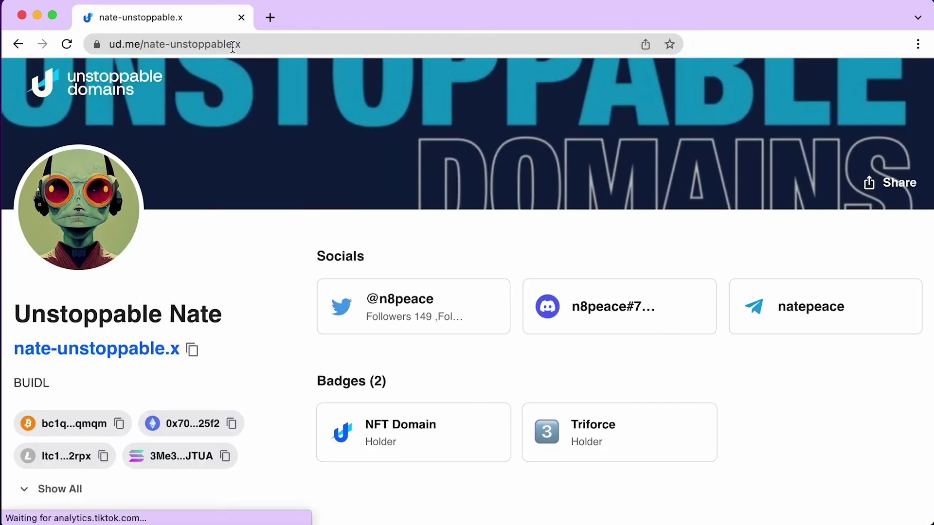